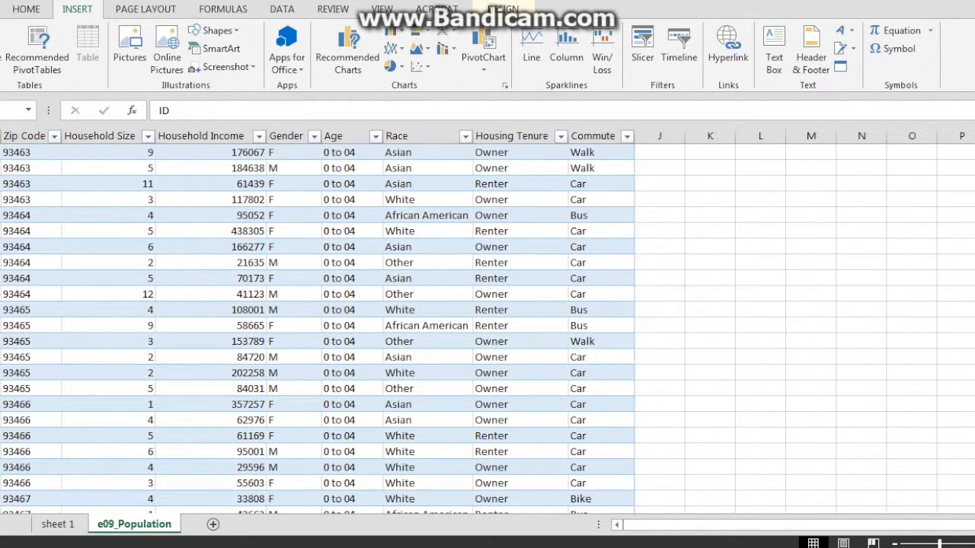
- Insert a PivotTable from the e09_Population table onto a new worksheet, Sheet2
left_click(37, 47)
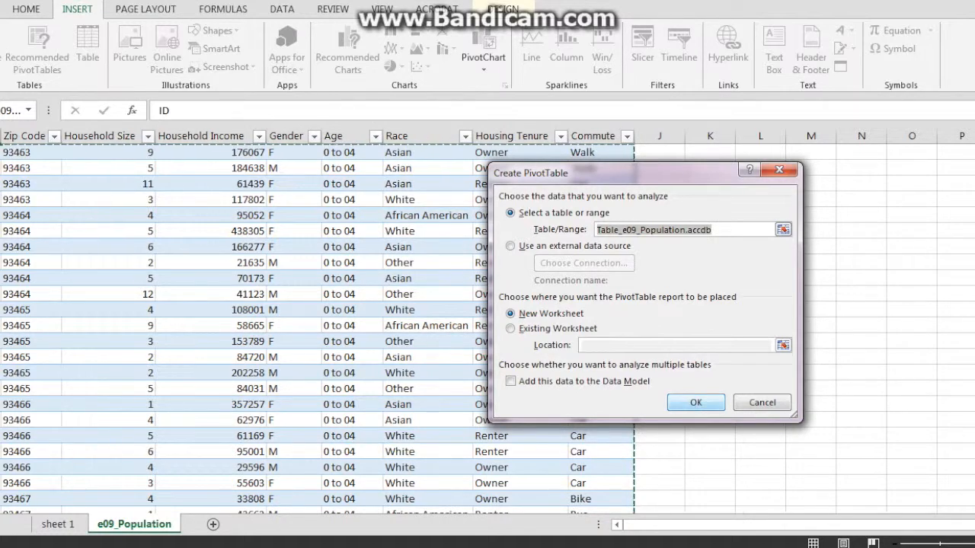
key("Return")
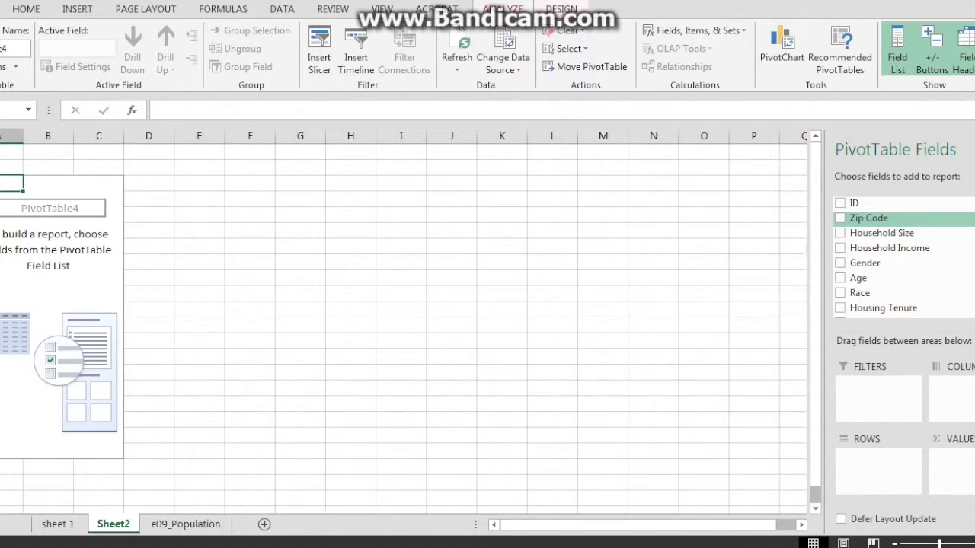
- Put Zip Code and Gender in rows, Commute in columns, and Household Income in values
left_click_drag(869, 219, 877, 461)
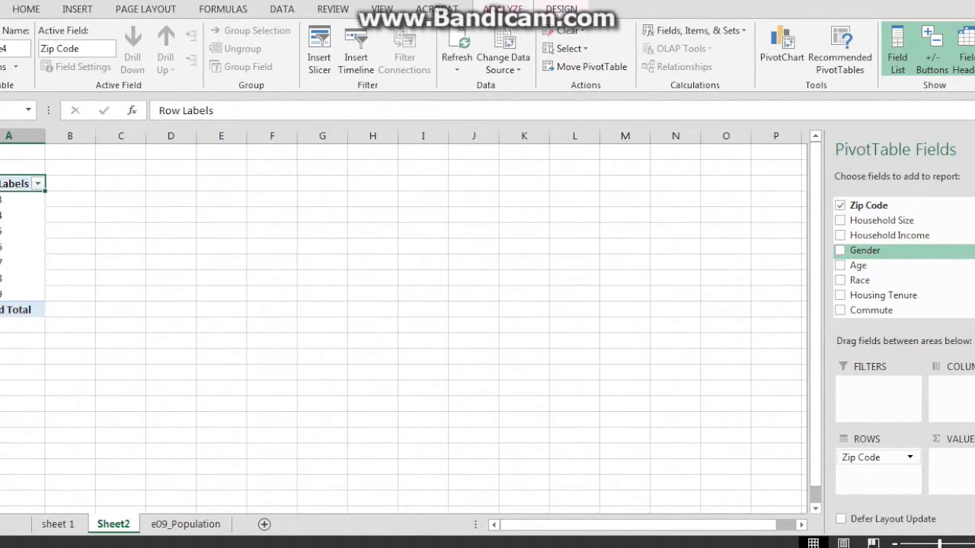
scroll(884, 252, "down", 1)
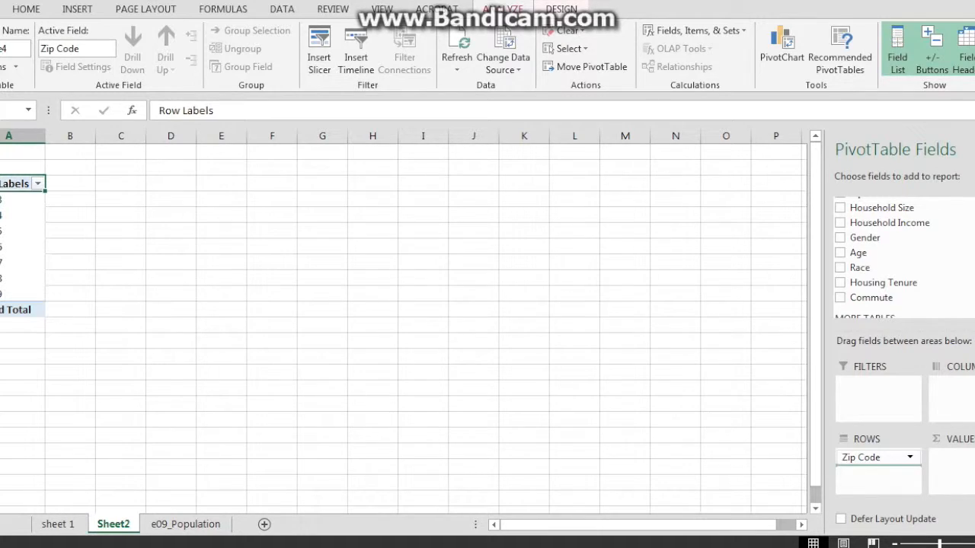
left_click(840, 238)
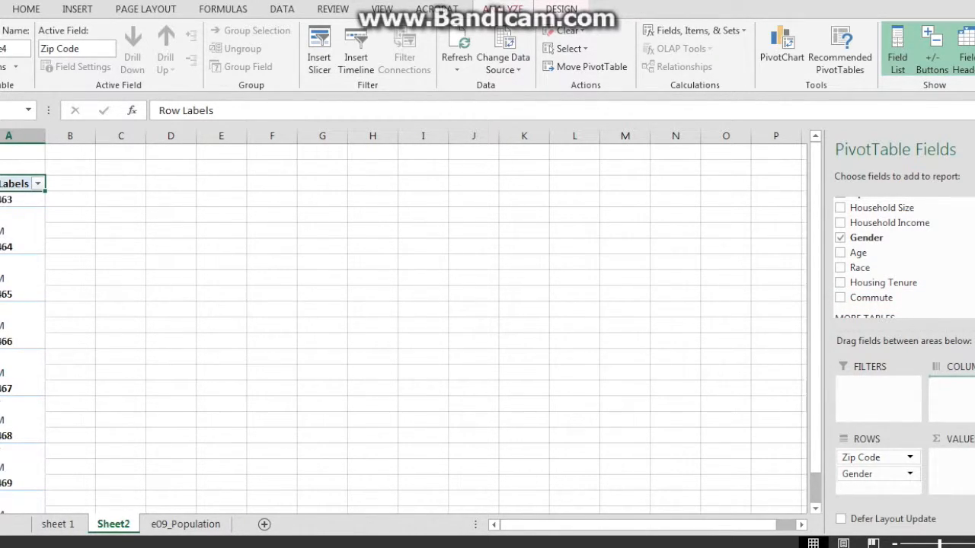
left_click_drag(871, 298, 956, 396)
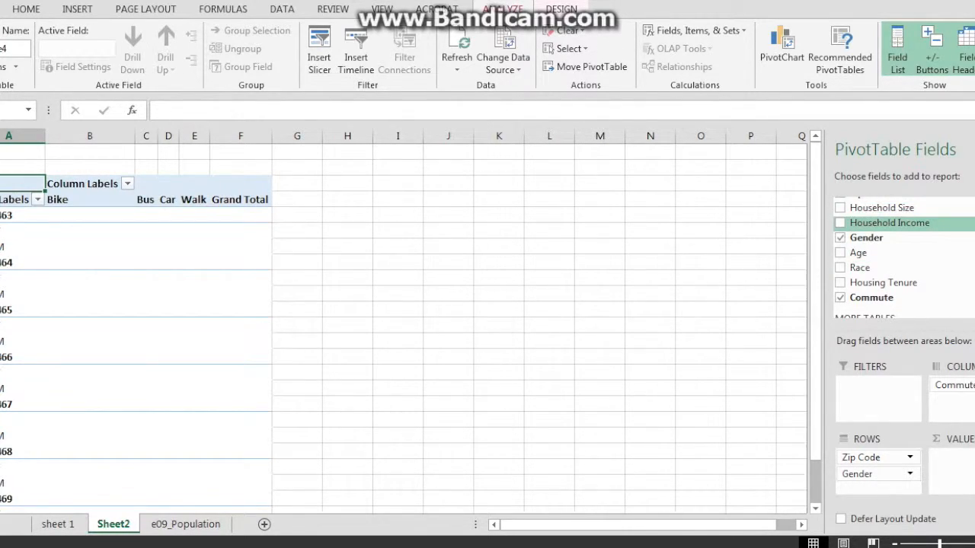
left_click_drag(889, 223, 953, 461)
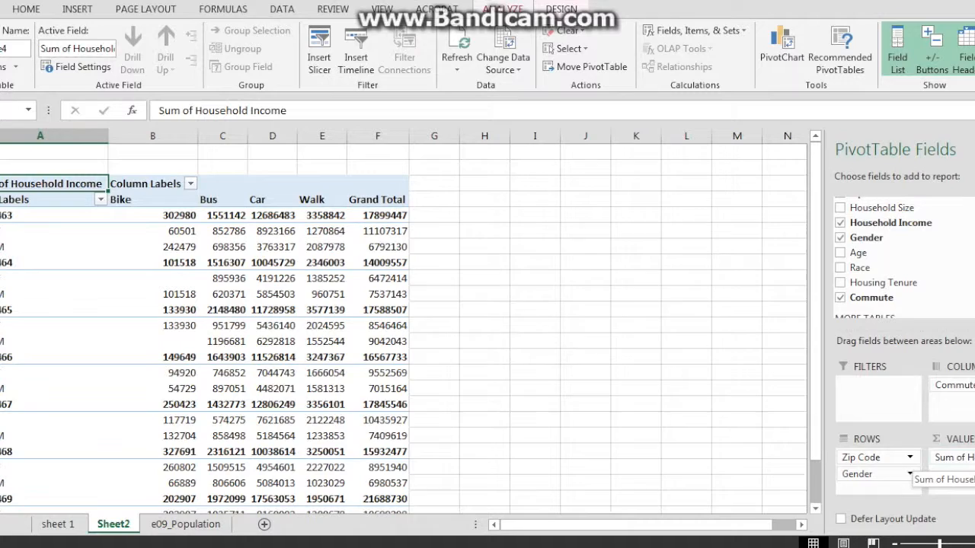
- Change the Household Income value field to summarize by Average instead of Sum
left_click(952, 456)
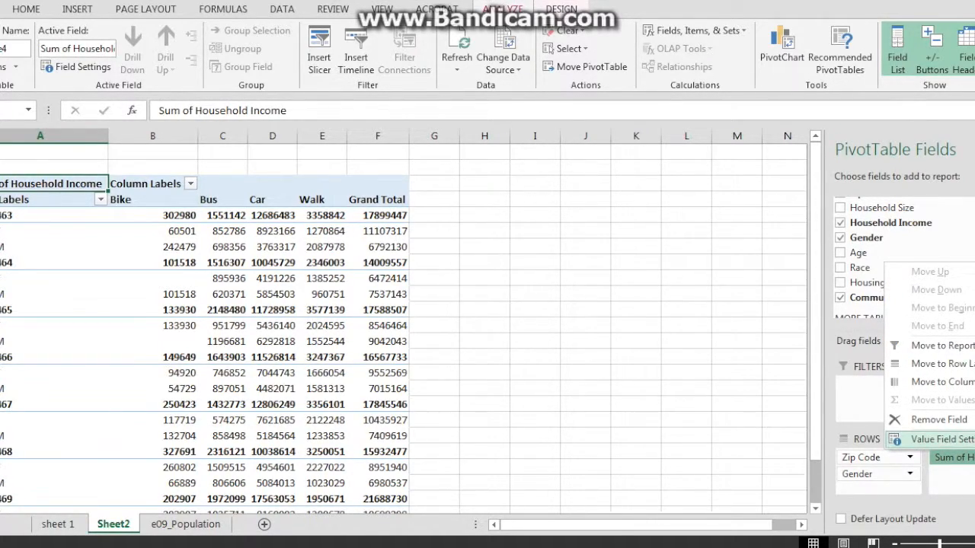
left_click(942, 439)
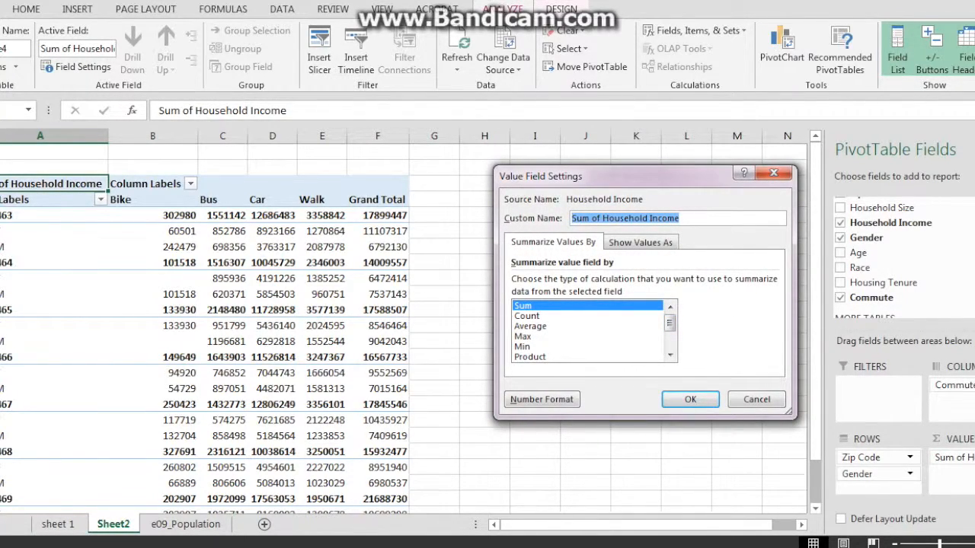
left_click(531, 326)
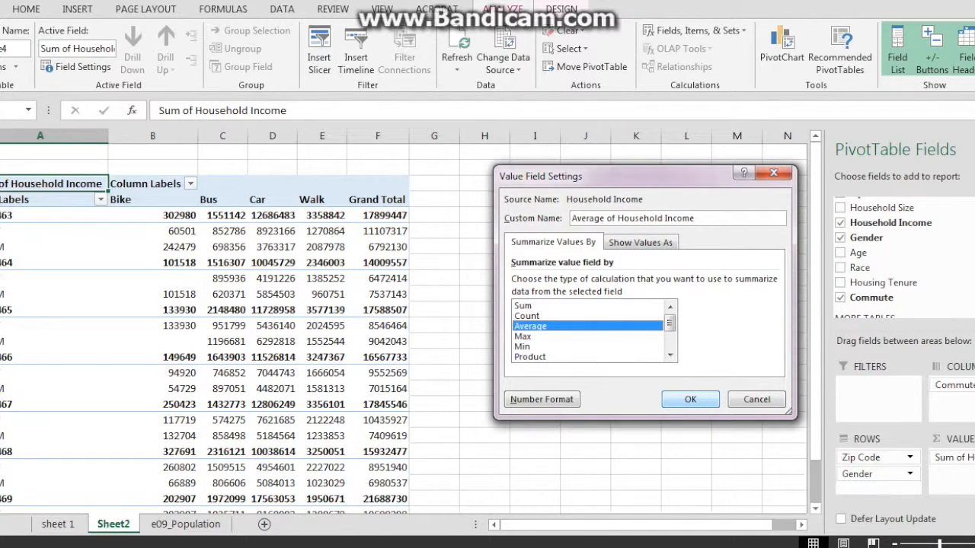
left_click(689, 399)
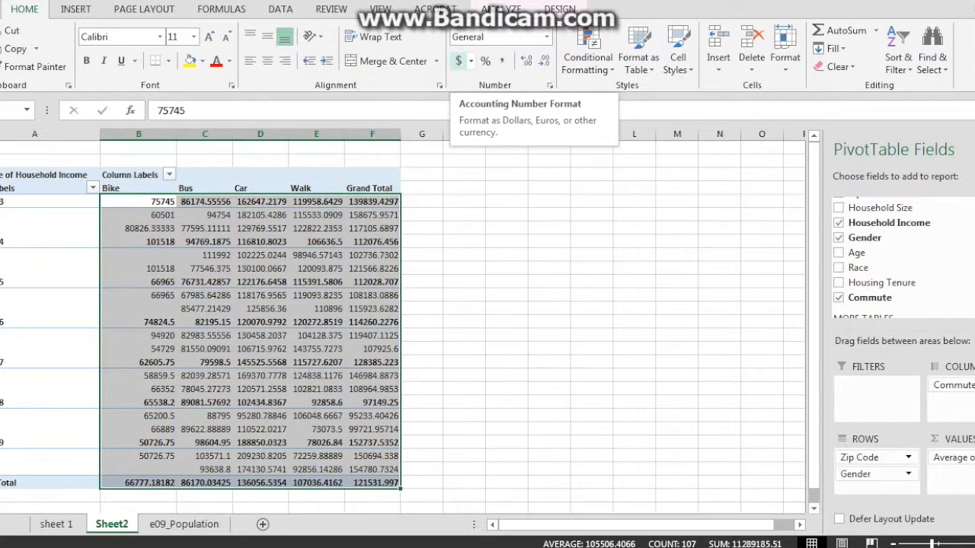
- Apply Accounting dollar format to the average incomes and remove both decimal places
left_click(459, 61)
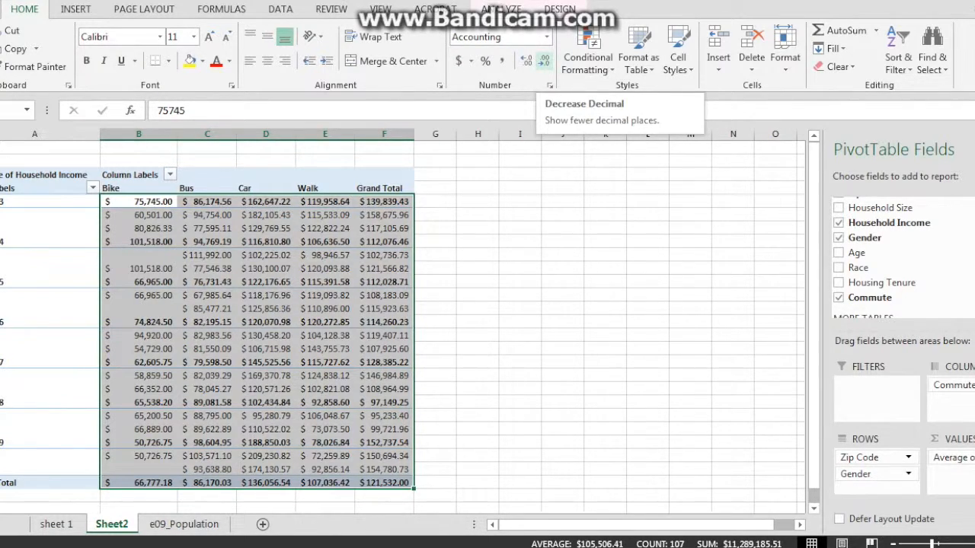
left_click(543, 61)
left_click(544, 61)
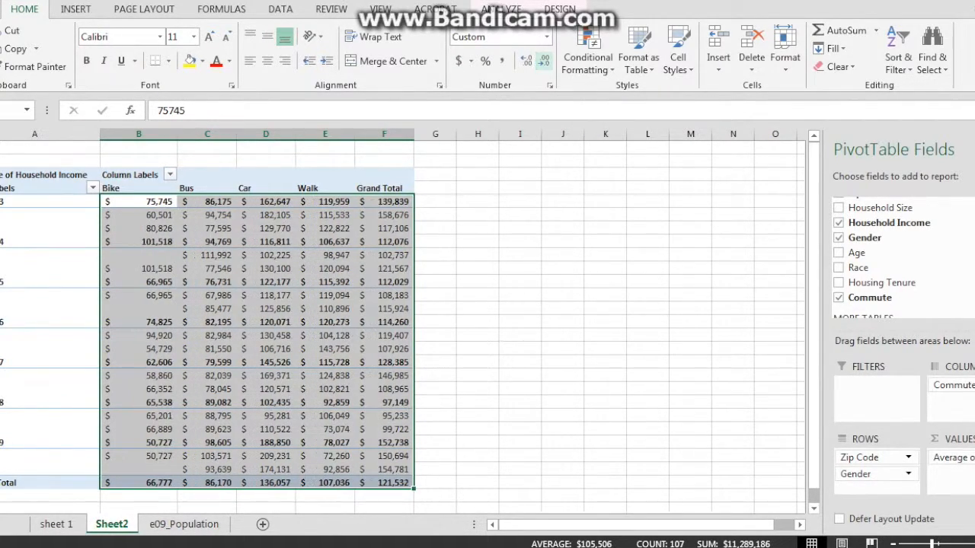
left_click(520, 308)
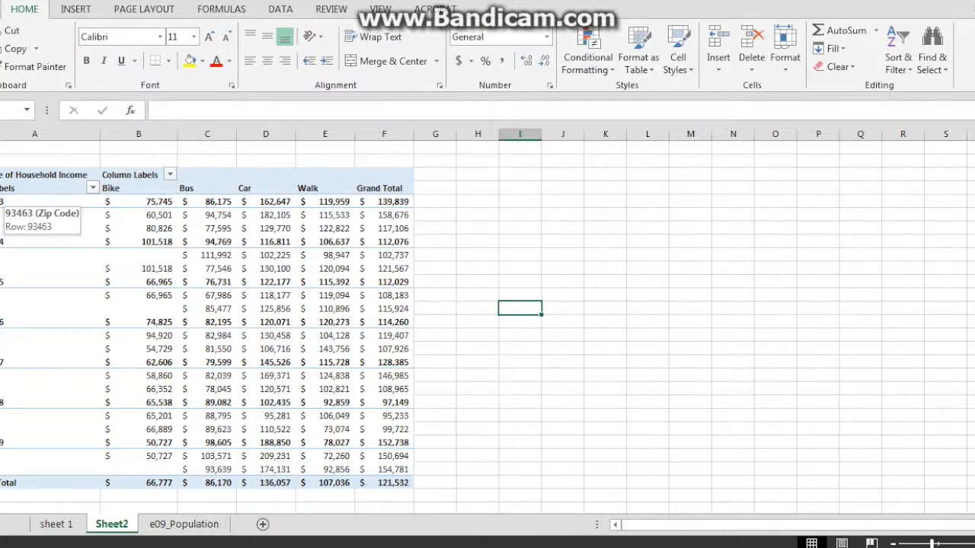
left_click(4, 201)
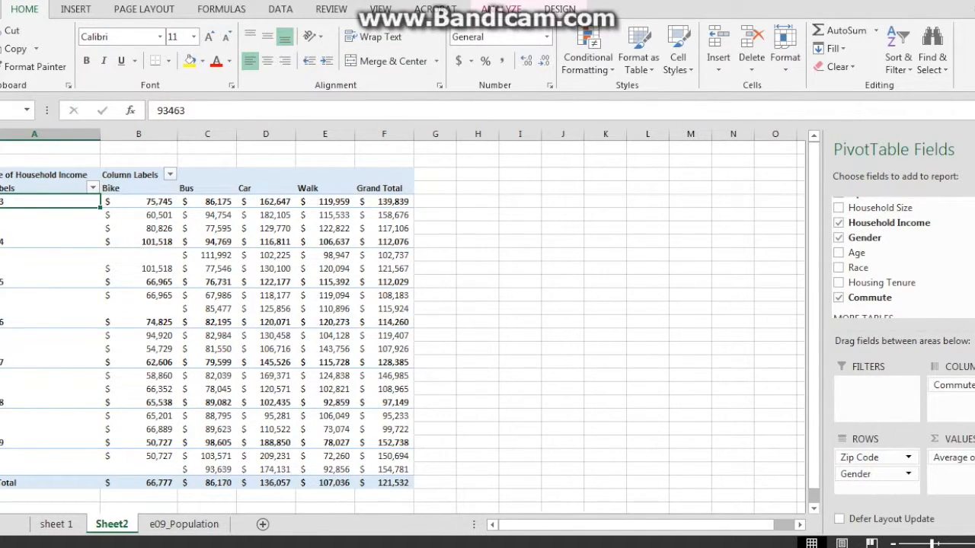
- Insert Race and Commute slicers for the pivot table
left_click(501, 9)
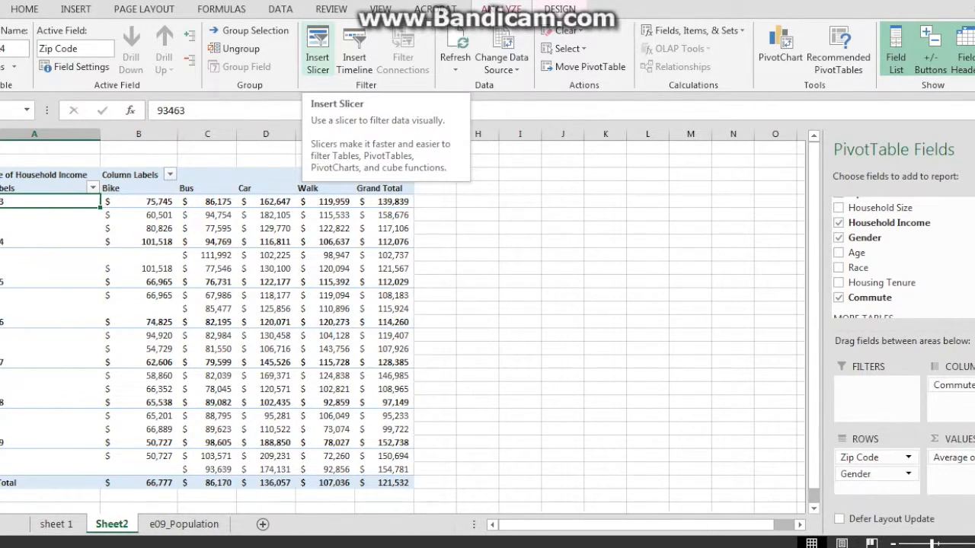
left_click(318, 57)
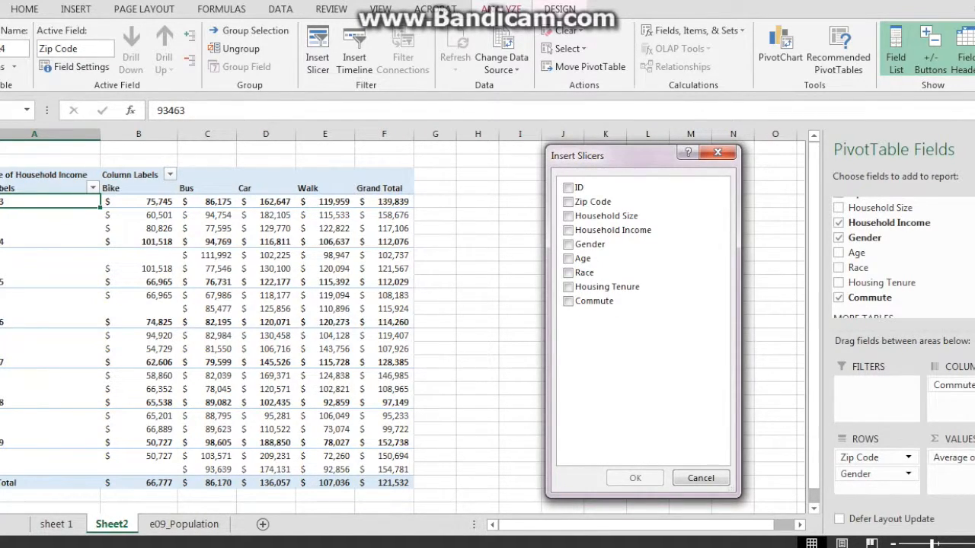
left_click(593, 301)
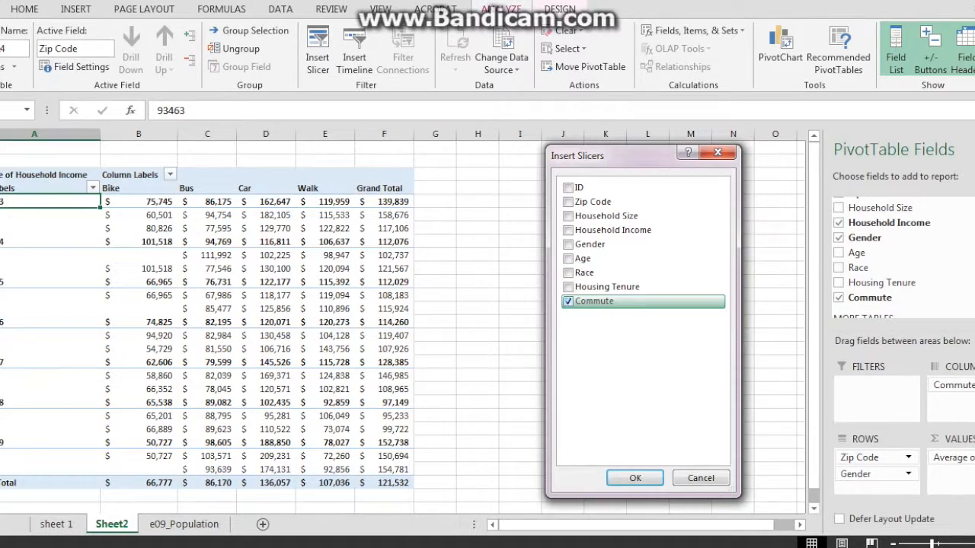
left_click(584, 273)
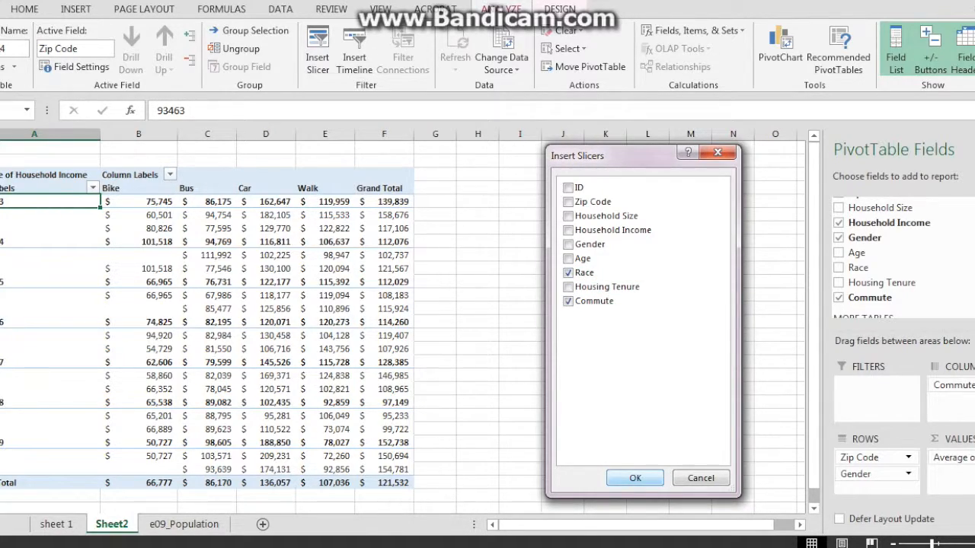
left_click(635, 478)
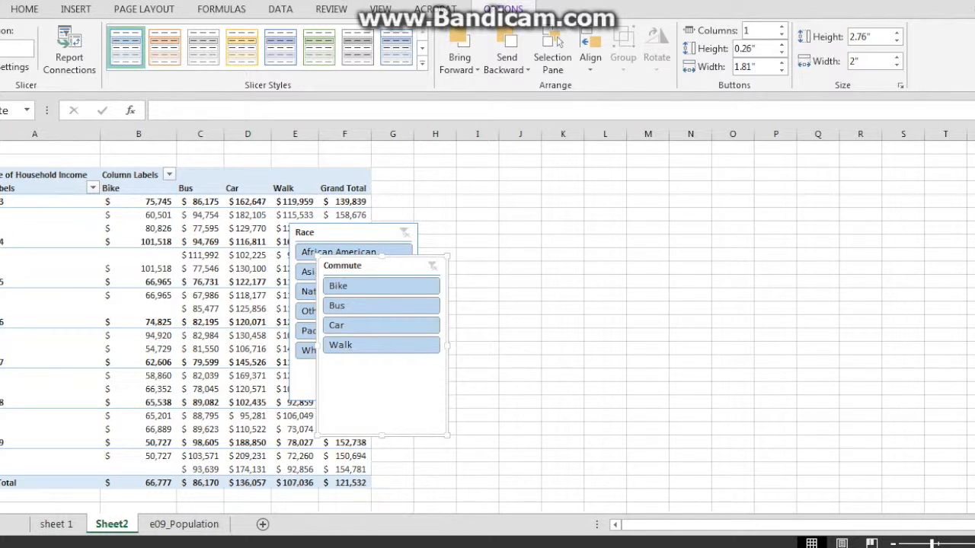
- Move the Race slicer right of the pivot and align the Commute slicer beneath it
left_click_drag(342, 232, 492, 176)
left_click_drag(373, 266, 489, 356)
left_click_drag(499, 357, 502, 357)
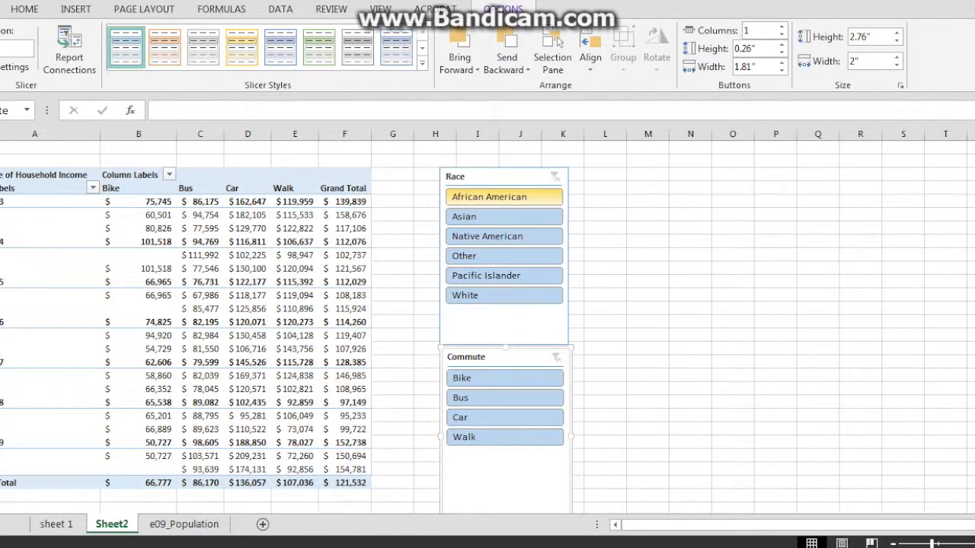
- Filter the pivot to Native American walkers, leaving one Walk column averaging $214,846
left_click(488, 196)
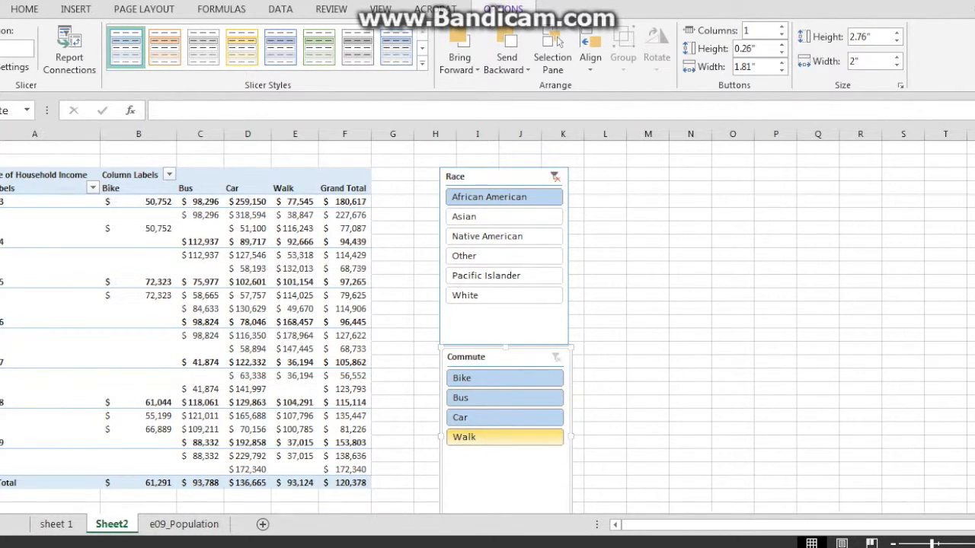
left_click(505, 437)
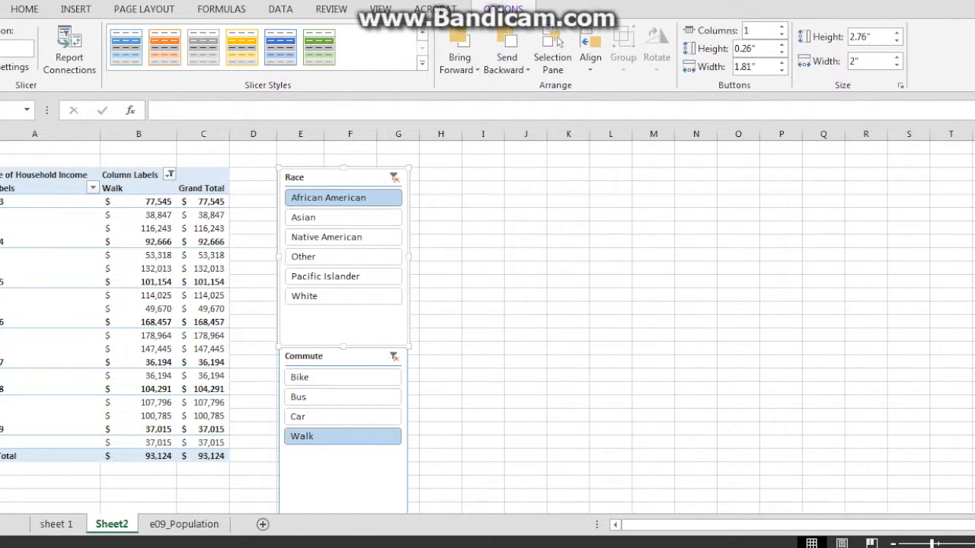
left_click(343, 237)
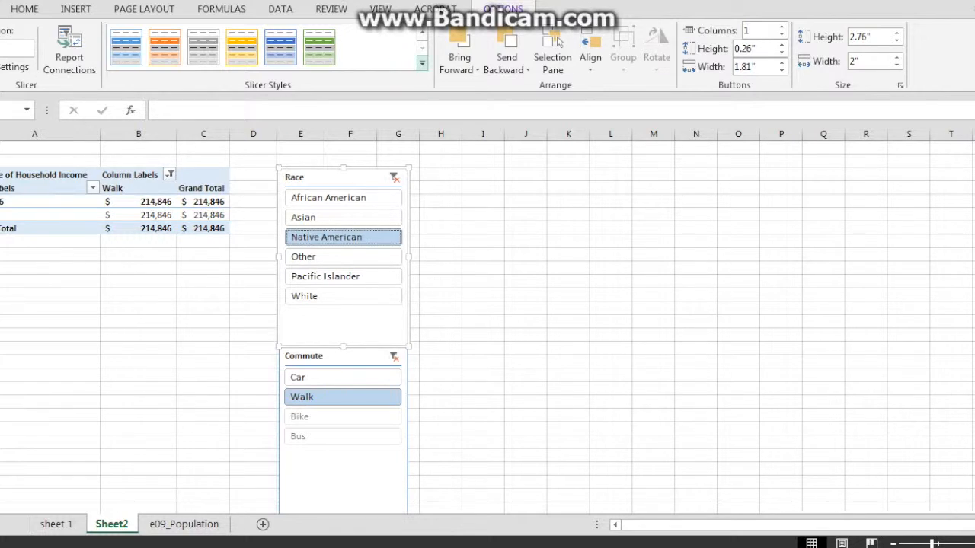
left_click(421, 63)
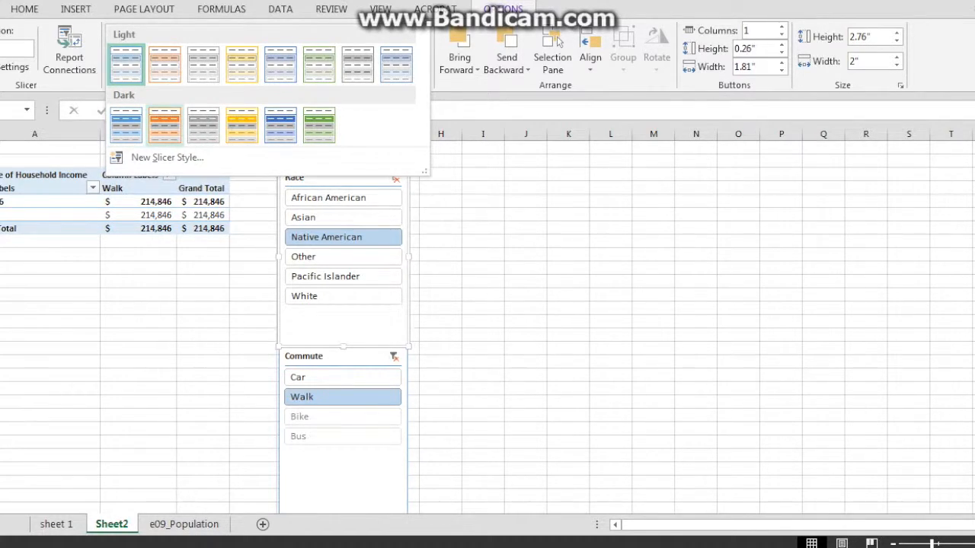
- Give the Race slicer the orange Dark style, keep Native American selected, and open Start
left_click(164, 126)
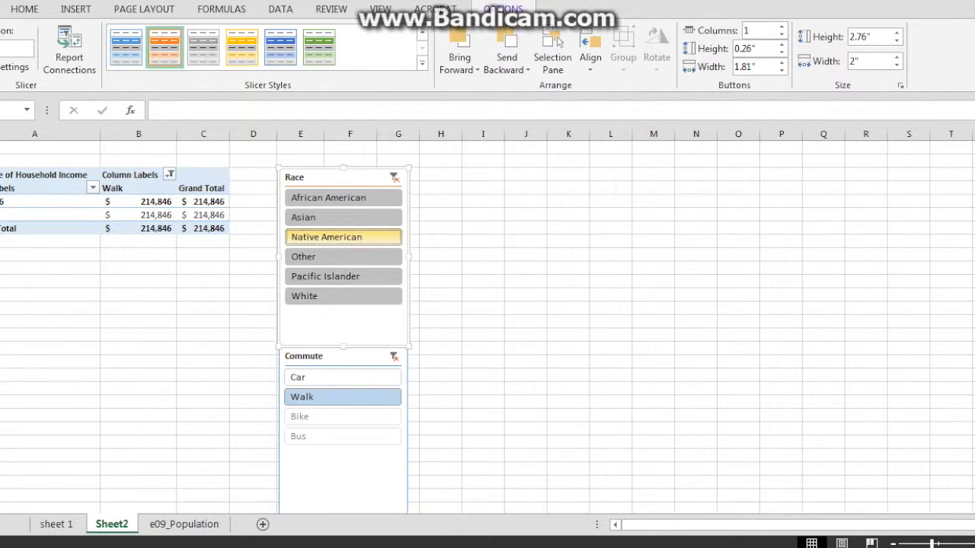
left_click(343, 237)
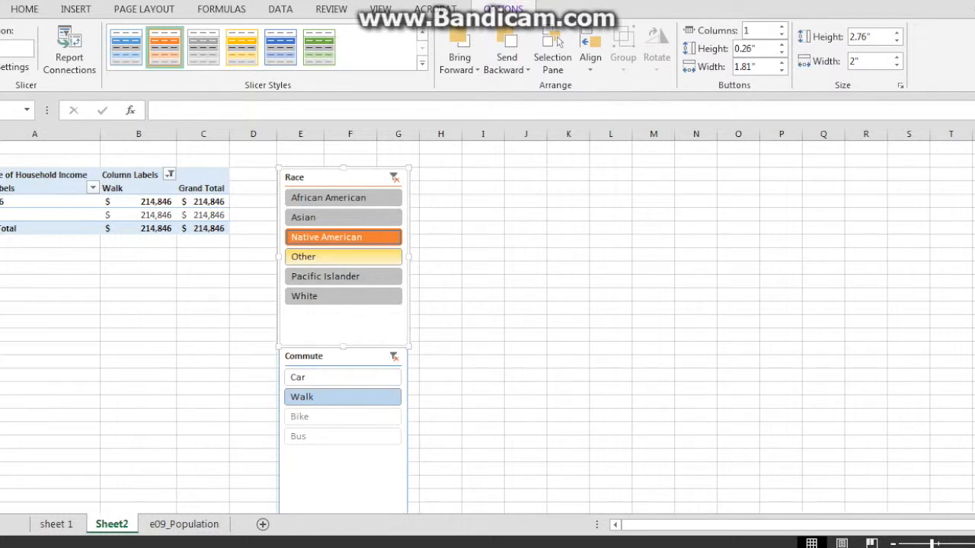
key("super")
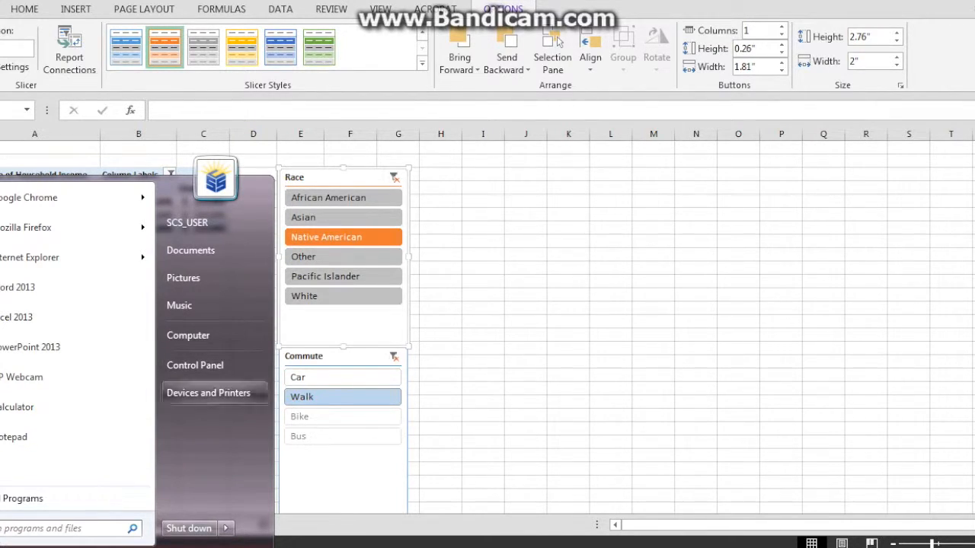
- Launch Snipping Tool from All Programs > Accessories
left_click(30, 498)
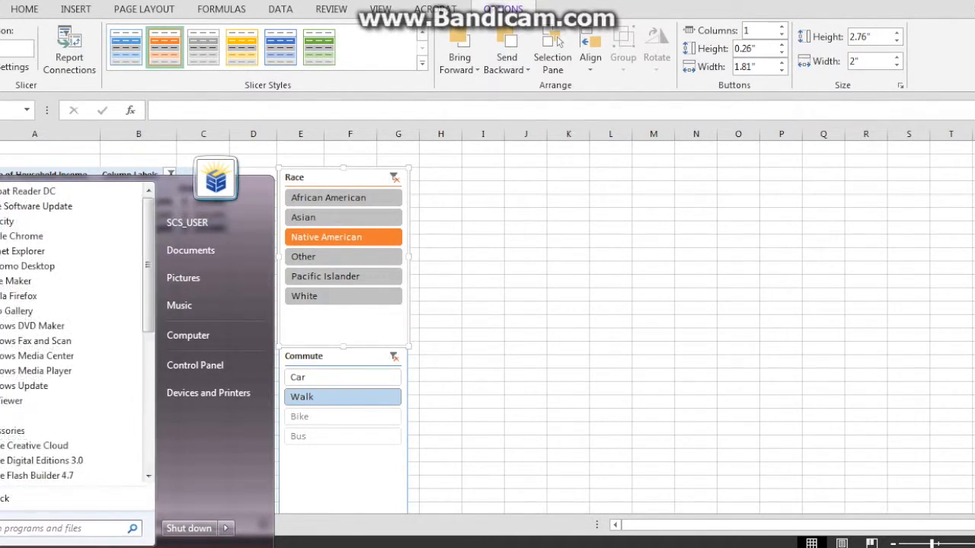
left_click(12, 431)
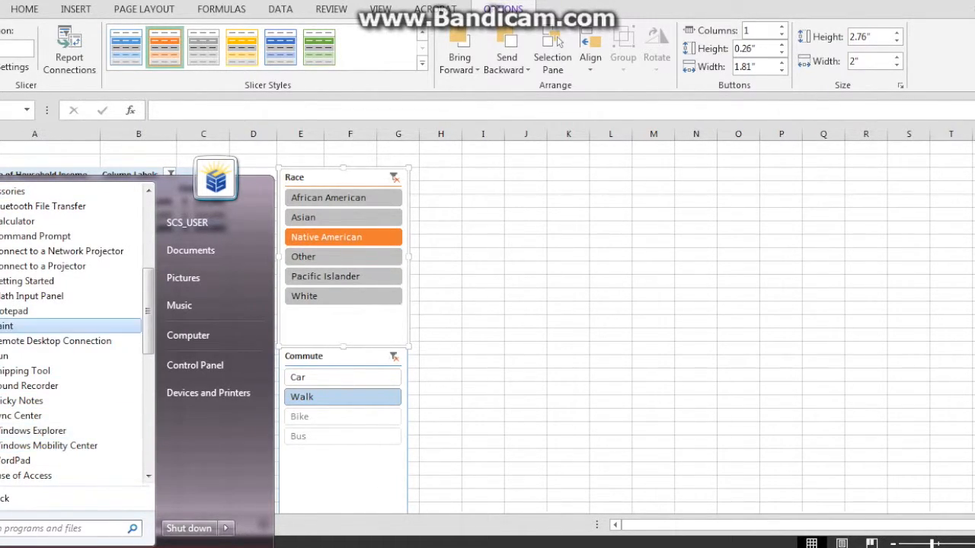
left_click(30, 371)
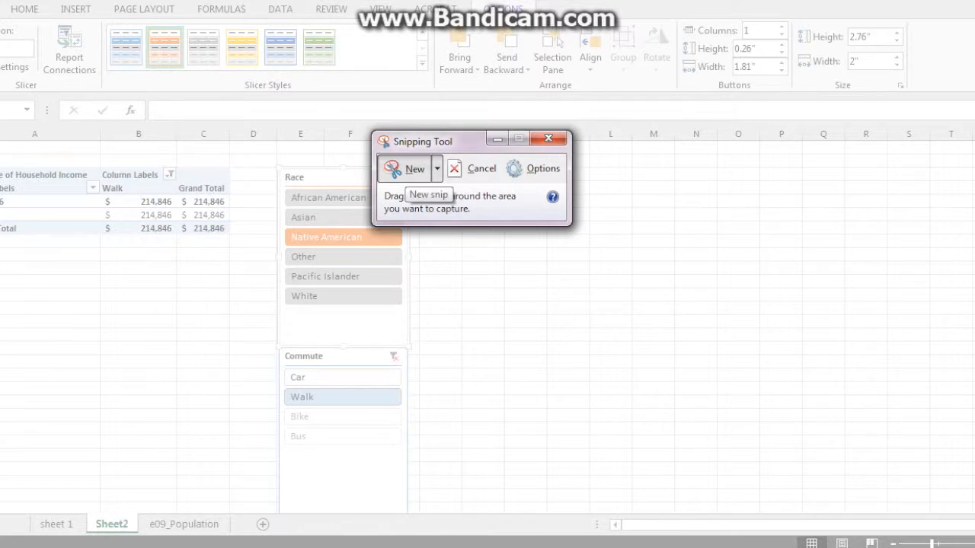
- Take a full-screen snip of the Excel pivot table and slicers
left_click(414, 169)
left_click(413, 169)
left_click(437, 169)
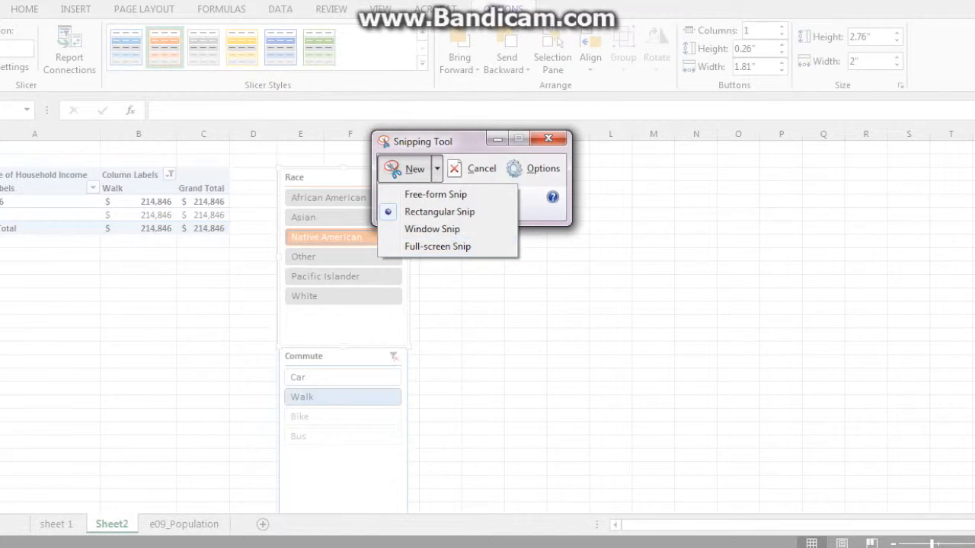
left_click(437, 245)
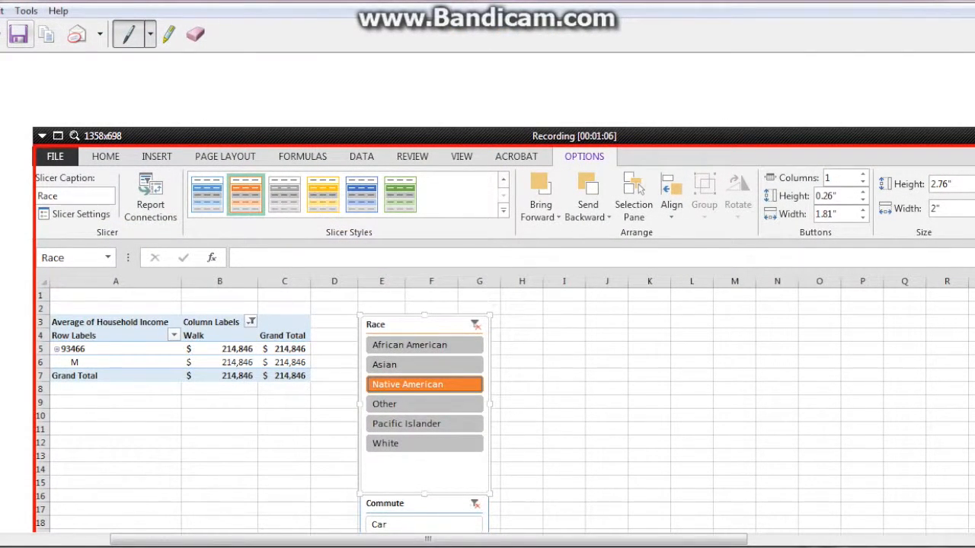
- Save the snip to the Desktop as PNG 'Slice Pivot table'
left_click(18, 35)
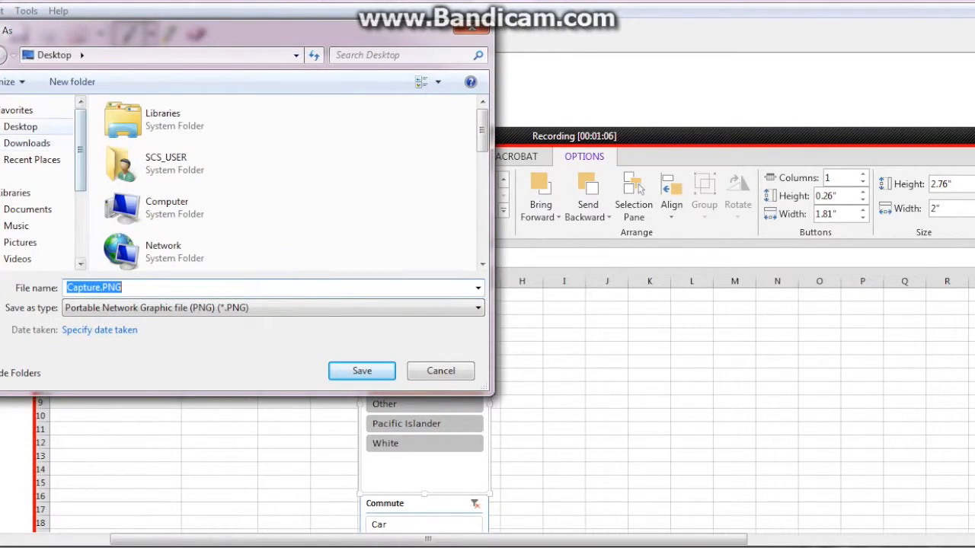
left_click(21, 128)
left_click(121, 288)
double_click(122, 288)
double_click(122, 288)
type("S")
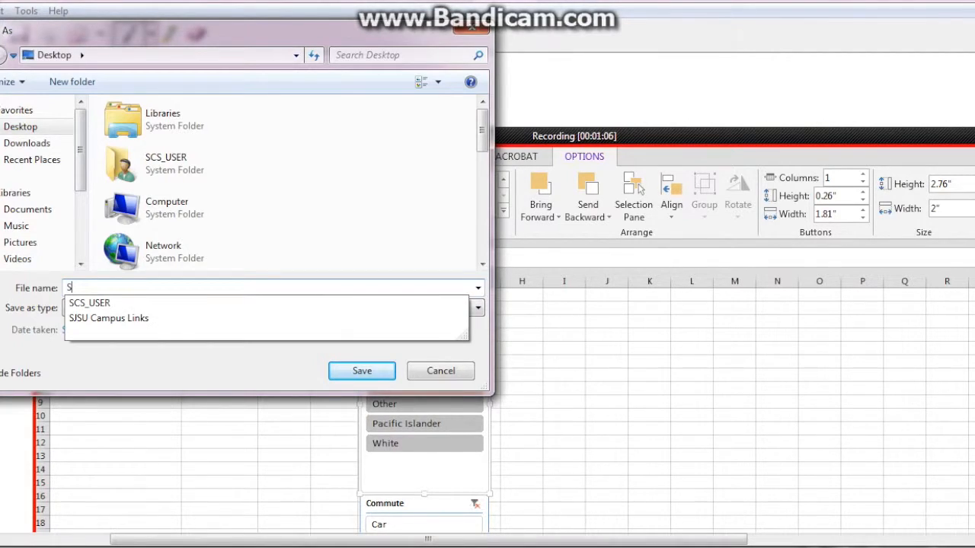
type("lice")
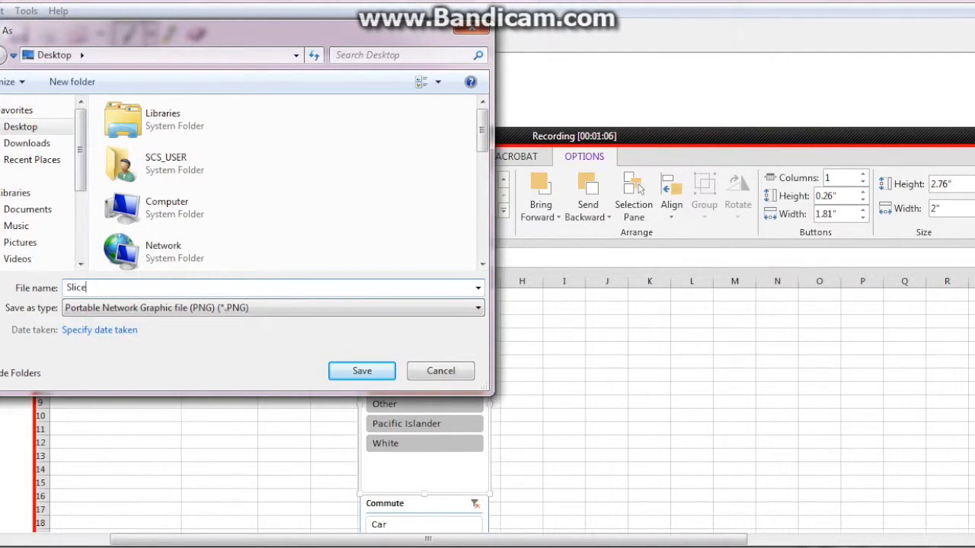
type(" Pivot table")
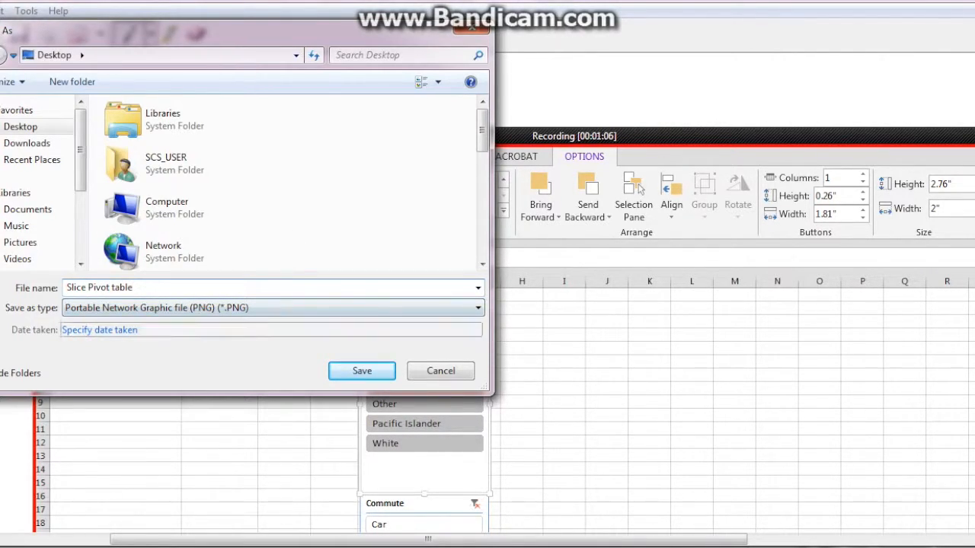
left_click(361, 371)
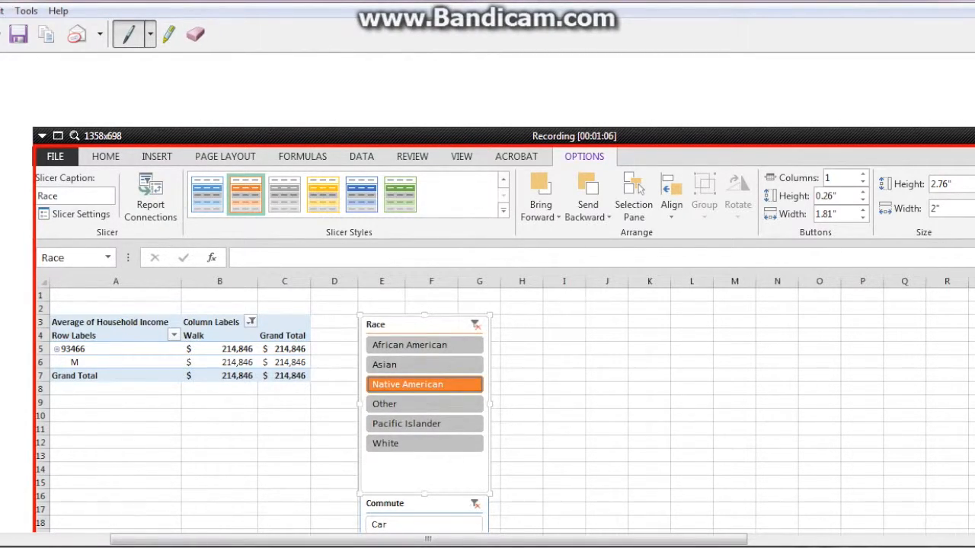
- Switch back to Excel and clear the filters on both the Race and Commute slicers
key("alt+Tab")
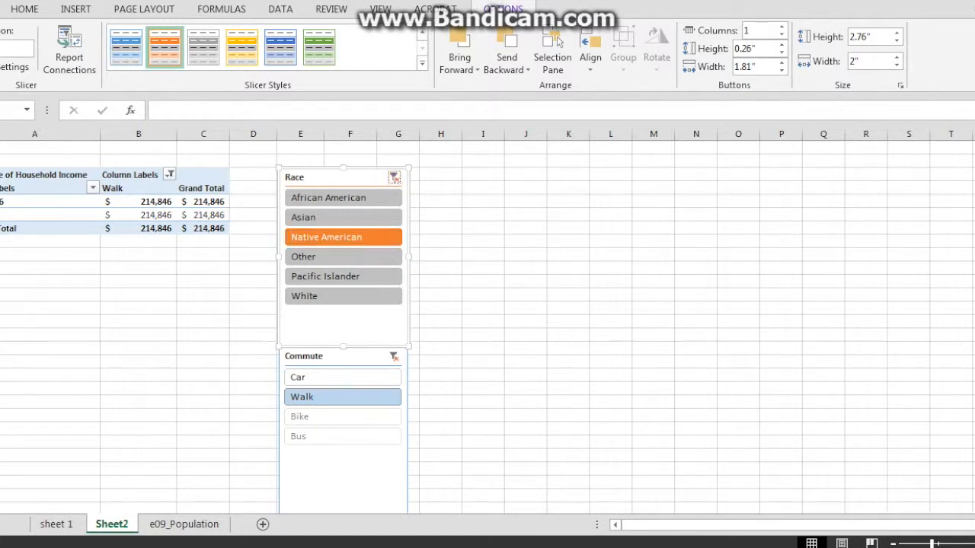
left_click(394, 177)
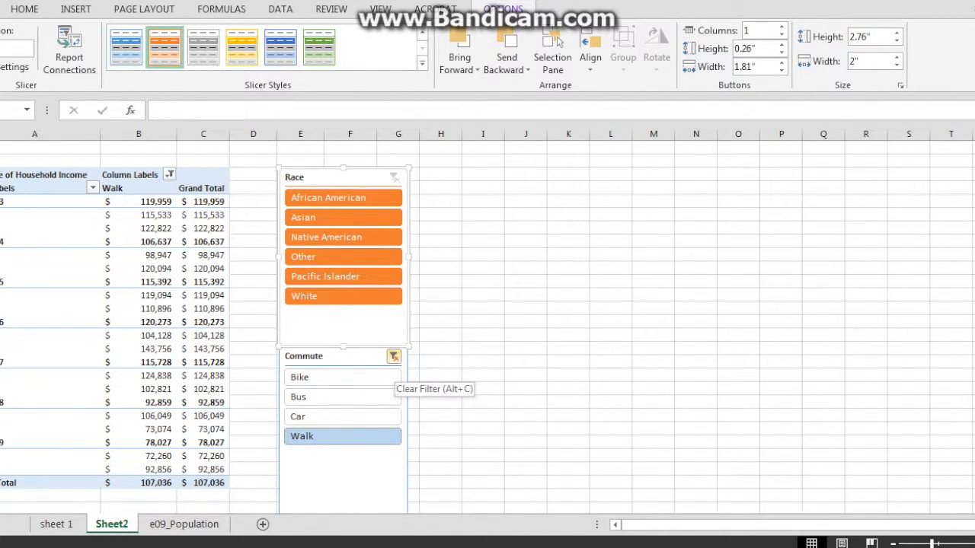
left_click(394, 356)
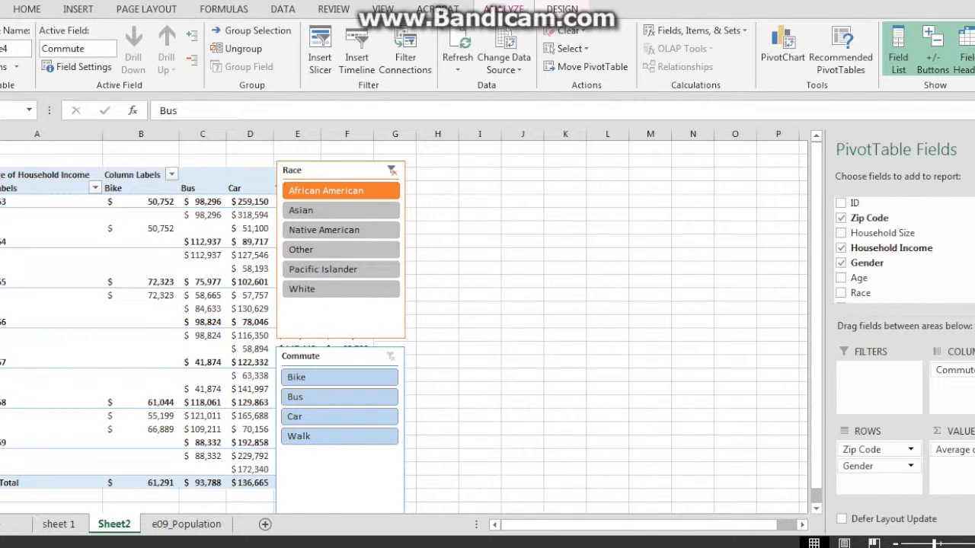
- Insert Age and Zip Code slicers for the pivot table
left_click(201, 188)
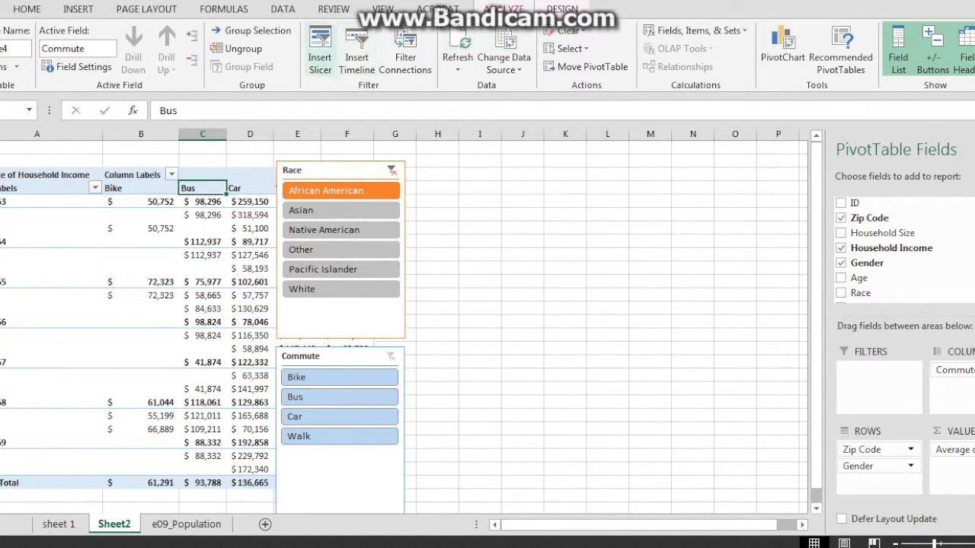
left_click(320, 57)
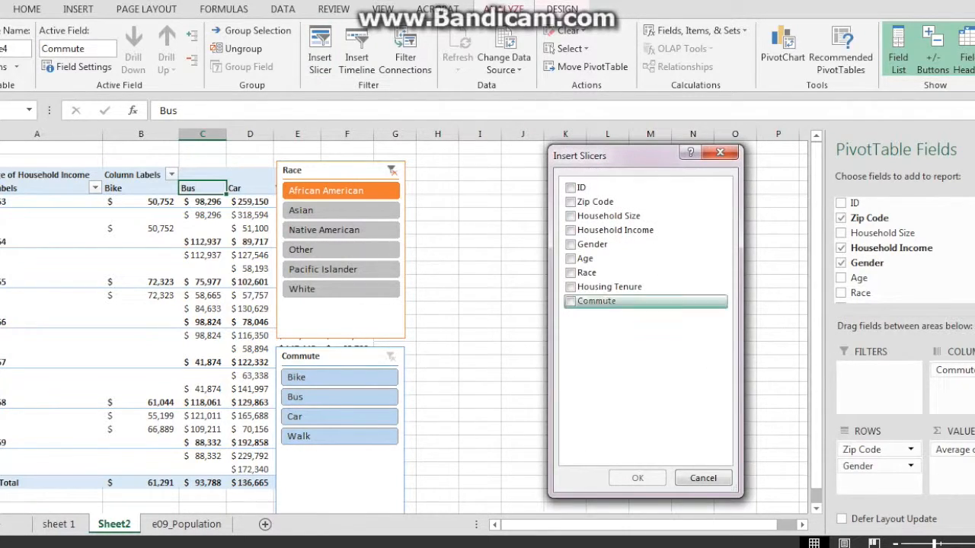
left_click(571, 259)
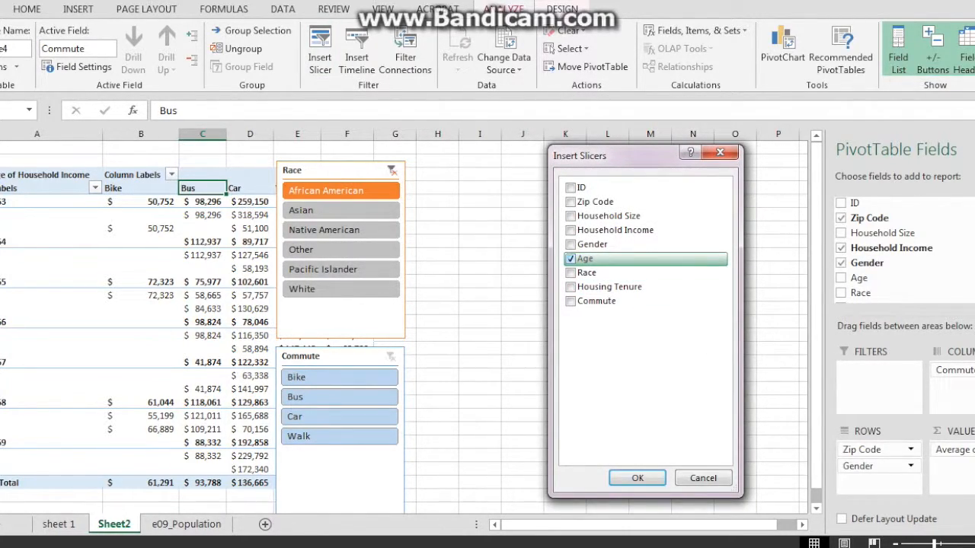
left_click(571, 202)
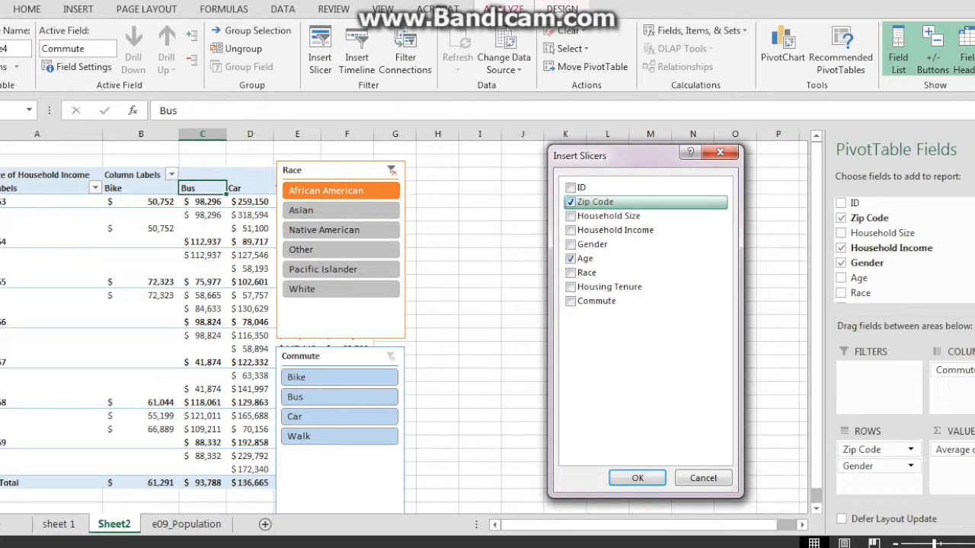
left_click(637, 477)
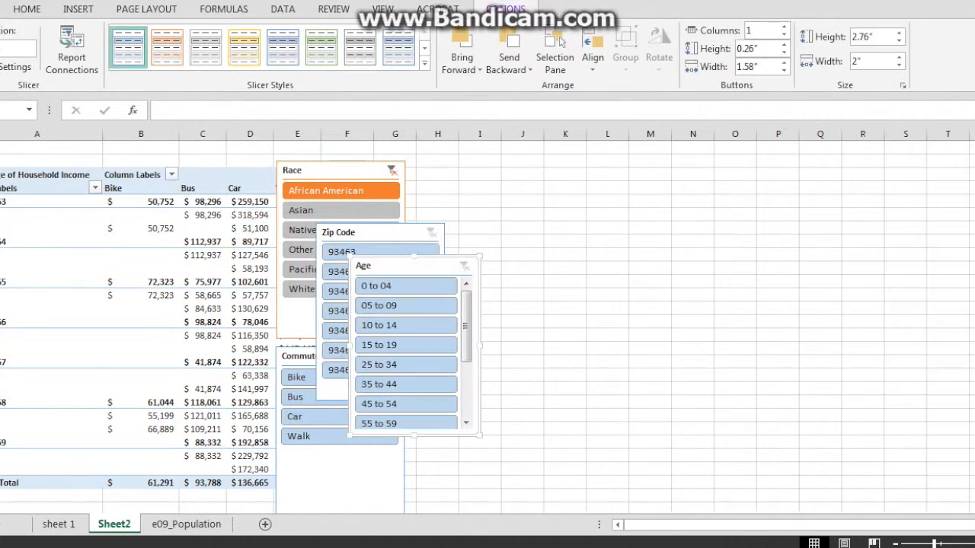
- Stack the Zip Code slicer above the Age slicer at right and delete the Race slicer
left_click_drag(375, 232, 498, 167)
left_click(403, 266)
left_click_drag(403, 265, 494, 350)
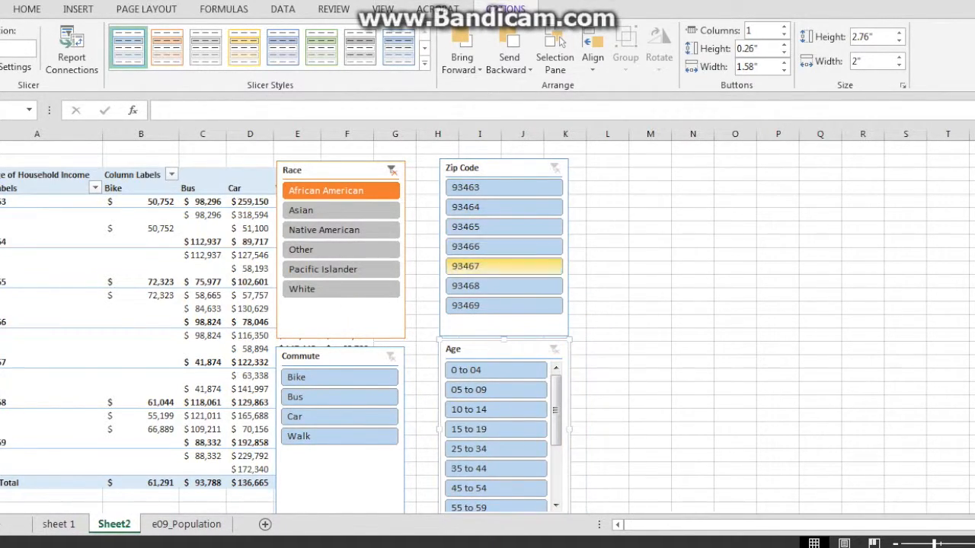
left_click(332, 170)
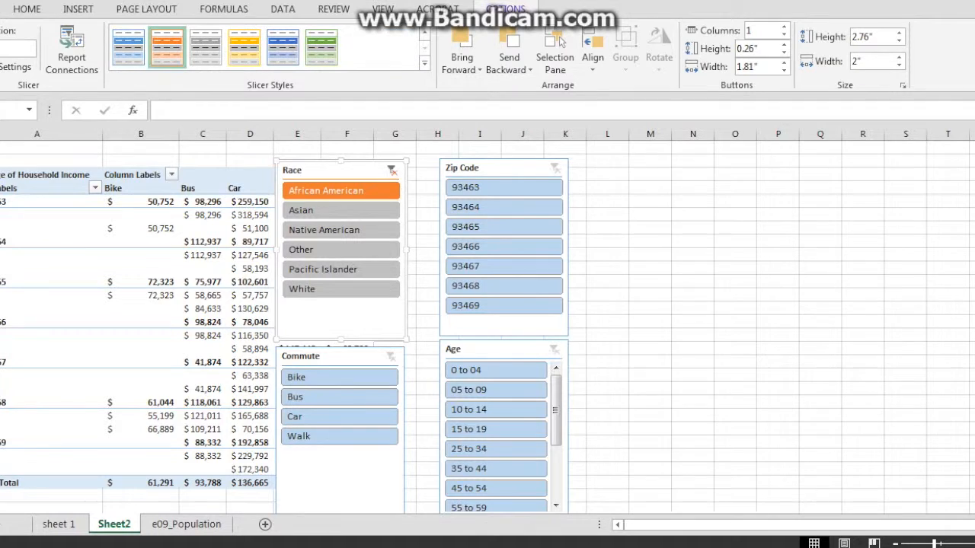
key("Delete")
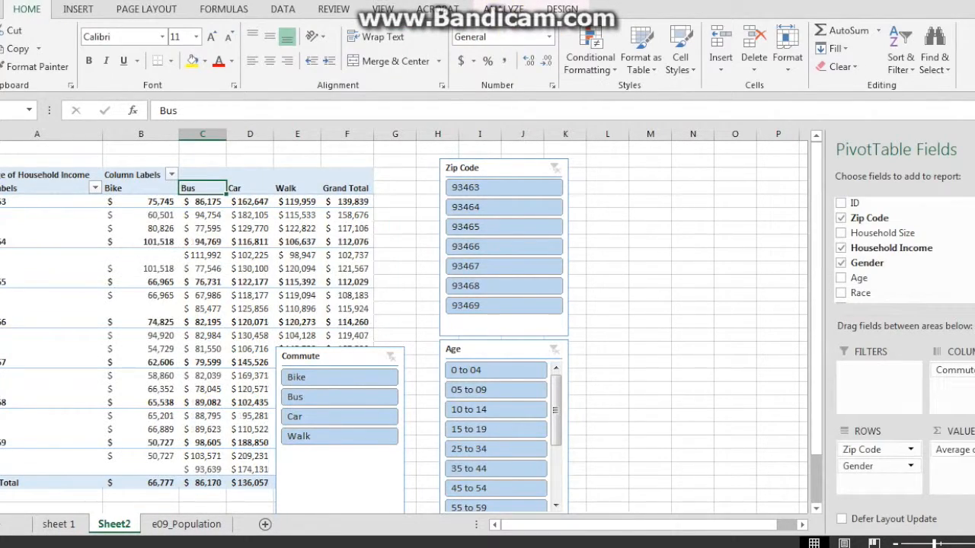
- Move the Commute slicer to columns L–N and replace Gender with Age under Zip Code in pivot rows
left_click_drag(335, 356, 659, 165)
left_click(297, 188)
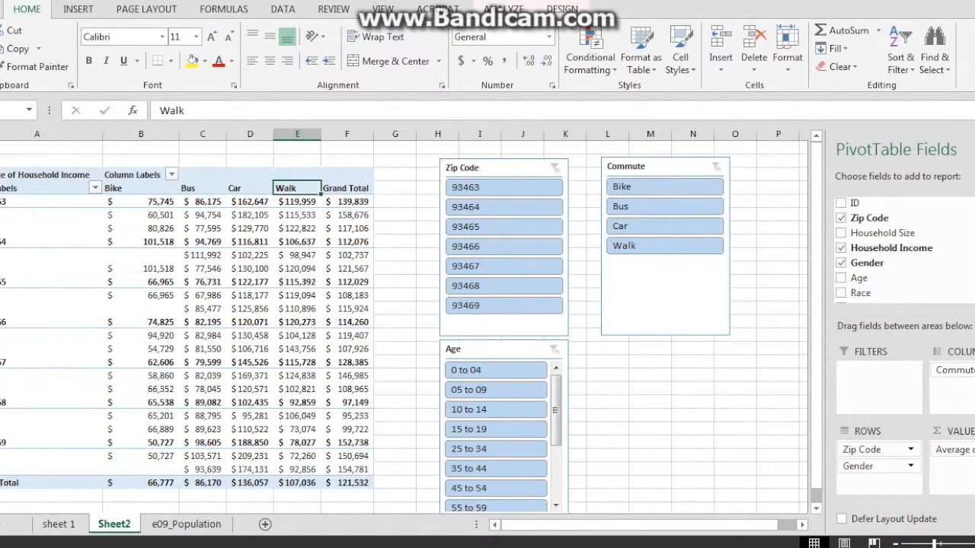
left_click_drag(874, 466, 869, 266)
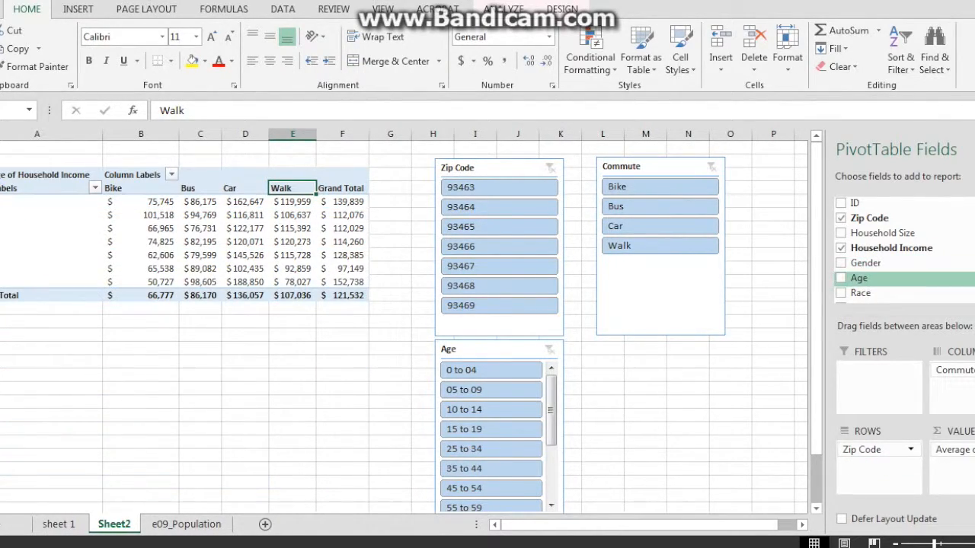
left_click_drag(859, 278, 872, 466)
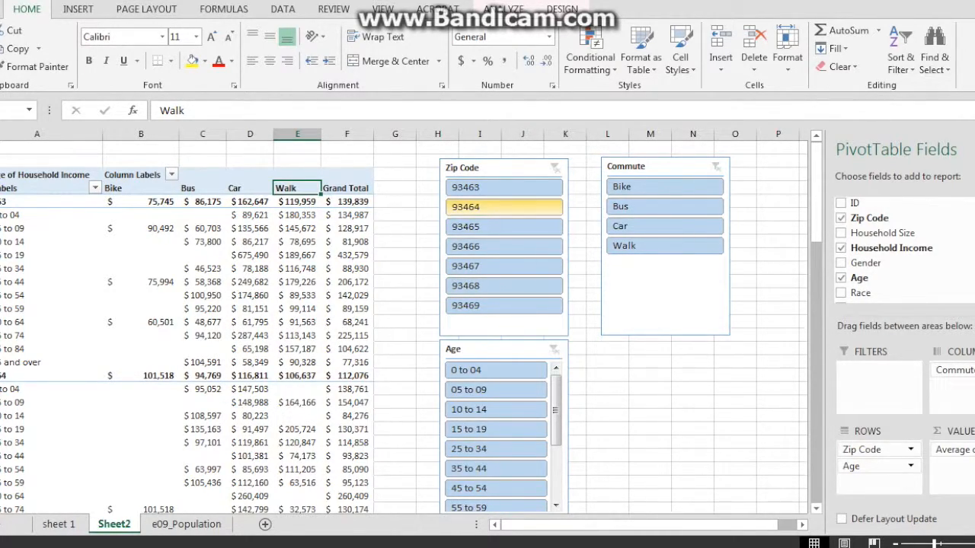
- Select 93464, 10 to 14 and Bus in the slicers, leaving a $108,597 average
left_click(503, 206)
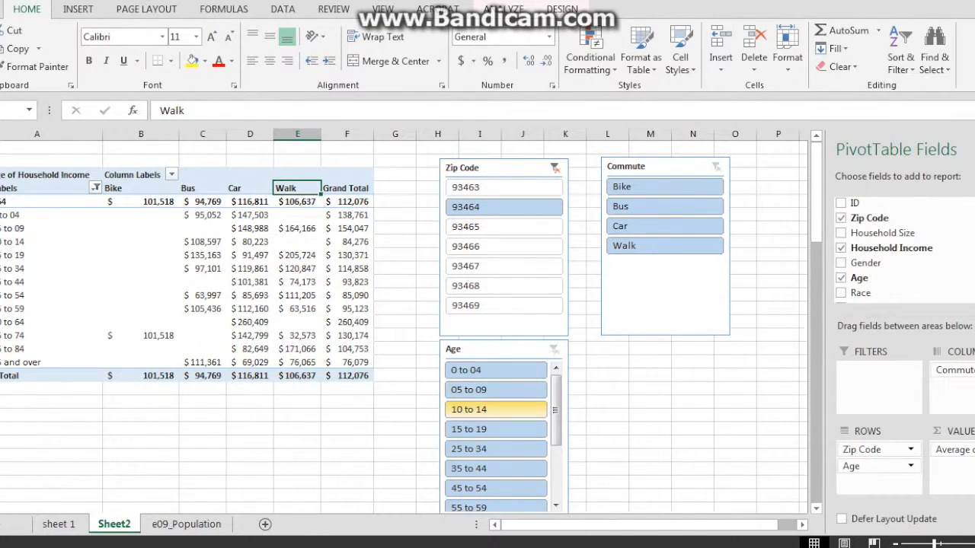
left_click(495, 409)
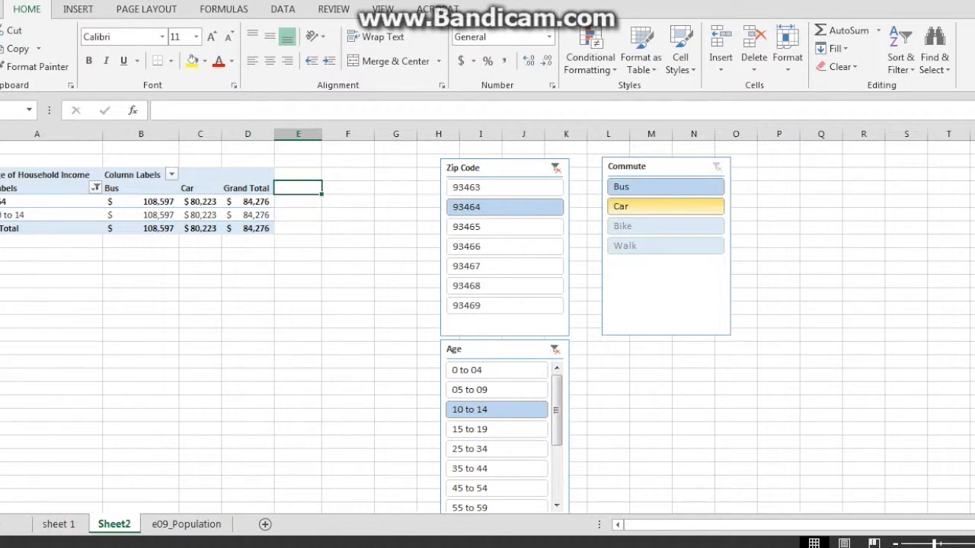
left_click(665, 186)
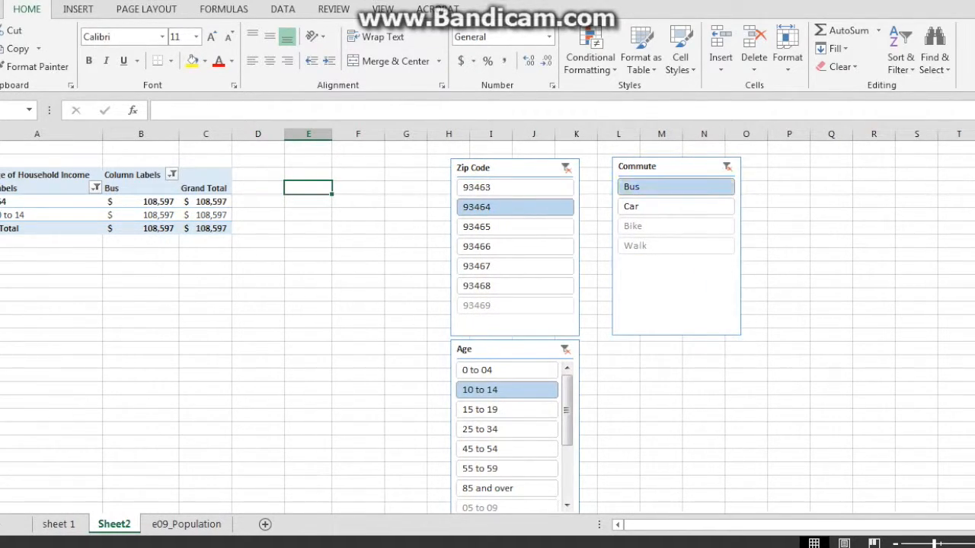